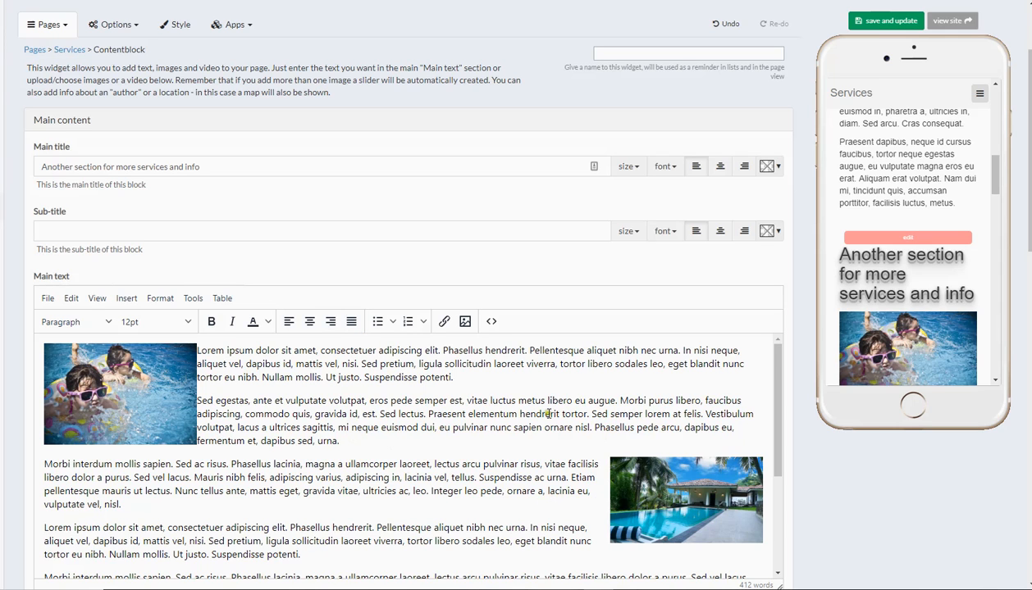
Review the widget's main text with its inline images in the editor and in the mobile preview.
{"action": "scroll", "coordinate": [548, 414], "scroll_direction": "down", "scroll_amount": 4}
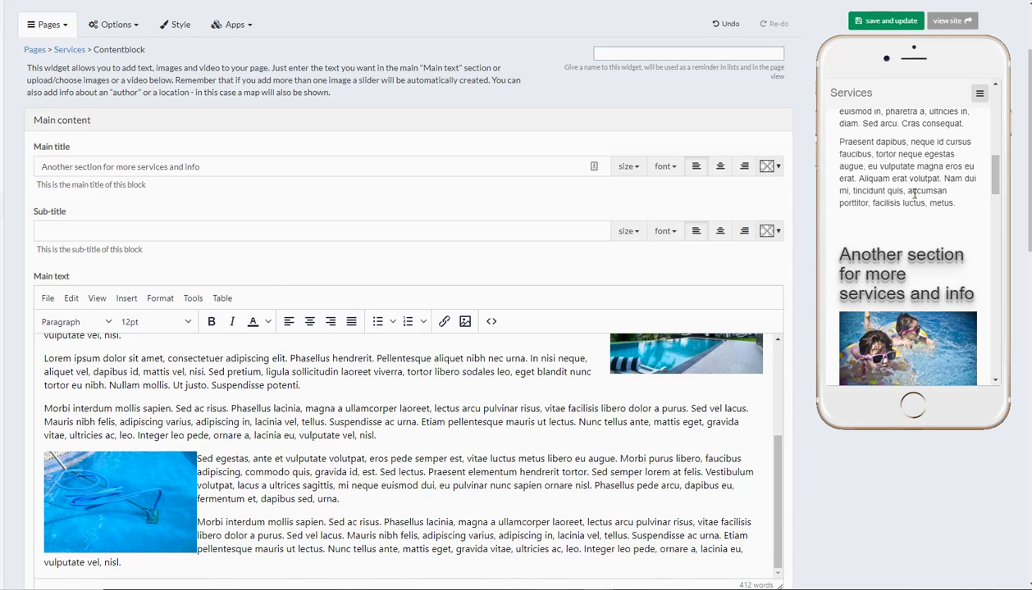
{"action": "scroll", "coordinate": [915, 194], "scroll_direction": "down", "scroll_amount": 3}
{"action": "scroll", "coordinate": [906, 231], "scroll_direction": "down", "scroll_amount": 10}
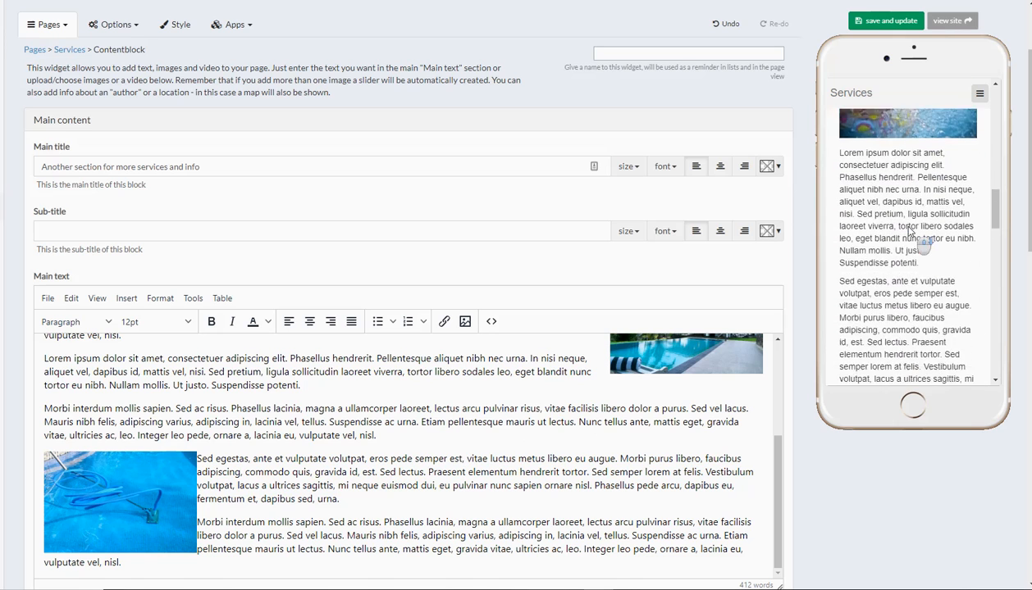
{"action": "scroll", "coordinate": [898, 229], "scroll_direction": "down", "scroll_amount": 5}
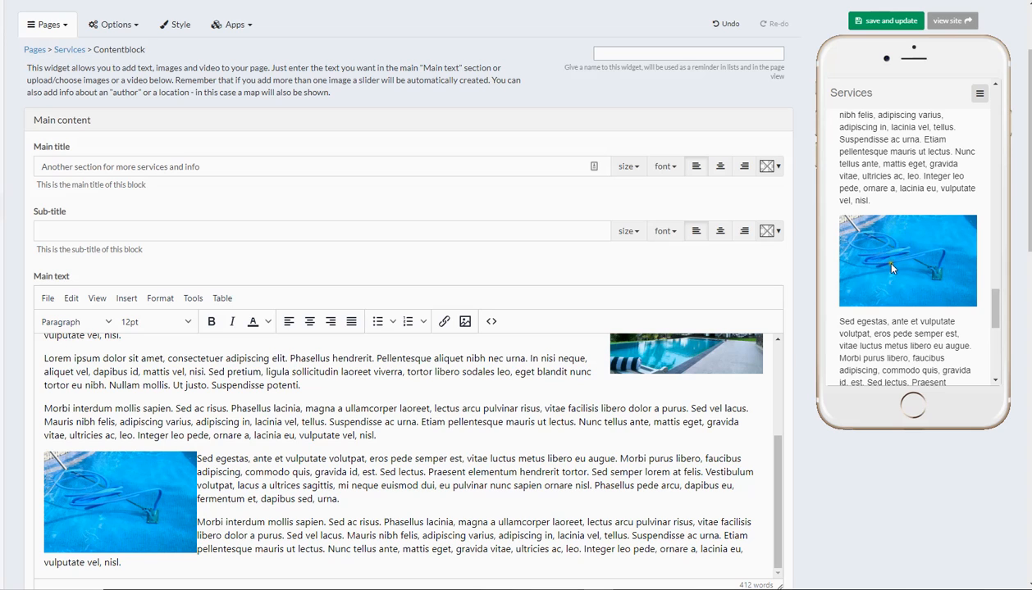
Open the site in fullscreen desktop view and examine the "Another section for more services and info" block on the Services page.
{"action": "left_click", "coordinate": [945, 25]}
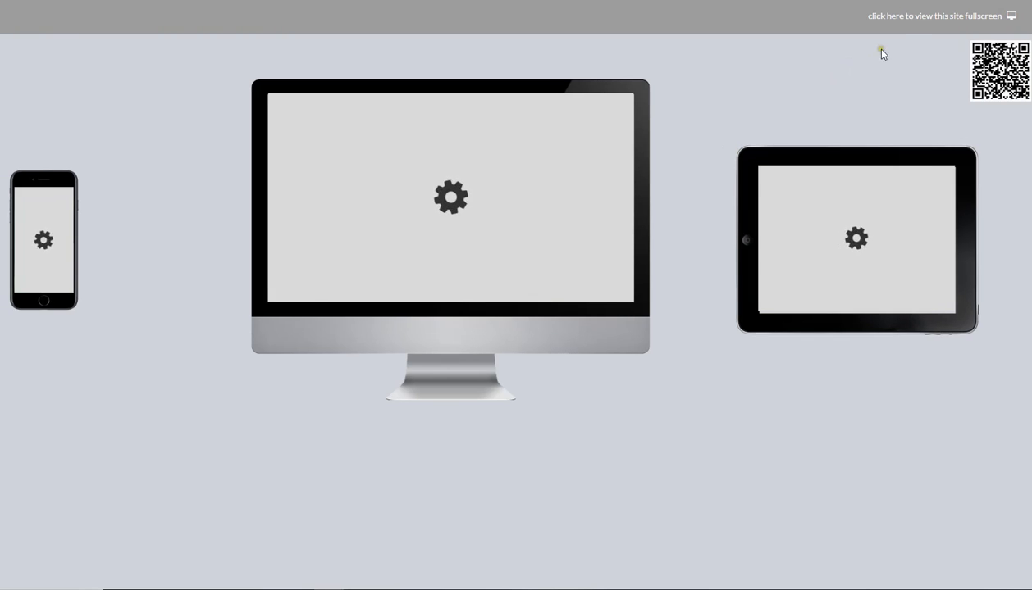
{"action": "left_click", "coordinate": [912, 20]}
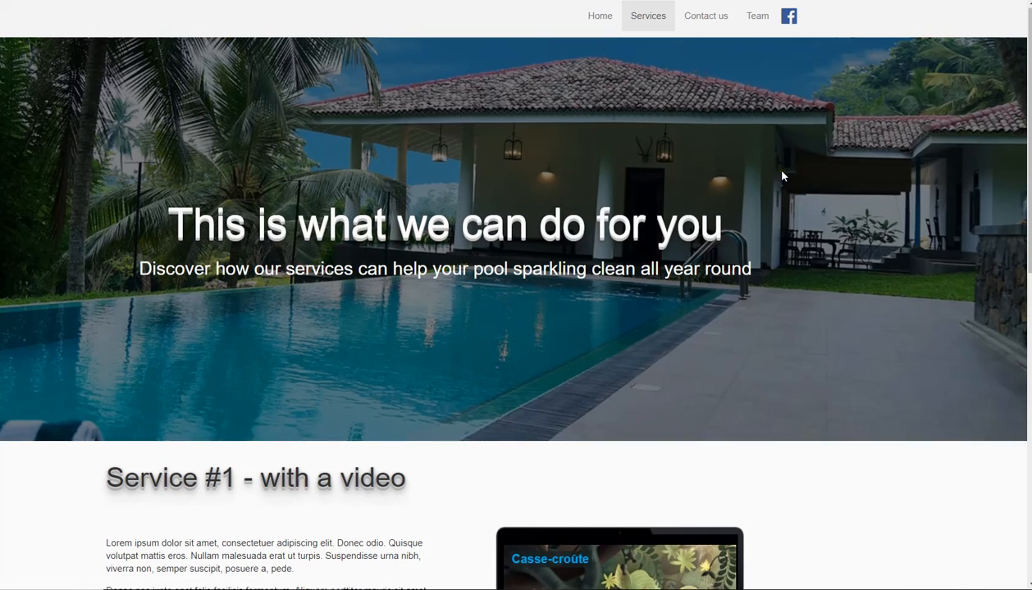
{"action": "scroll", "coordinate": [782, 172], "scroll_direction": "down", "scroll_amount": 5}
{"action": "scroll", "coordinate": [781, 176], "scroll_direction": "down", "scroll_amount": 1}
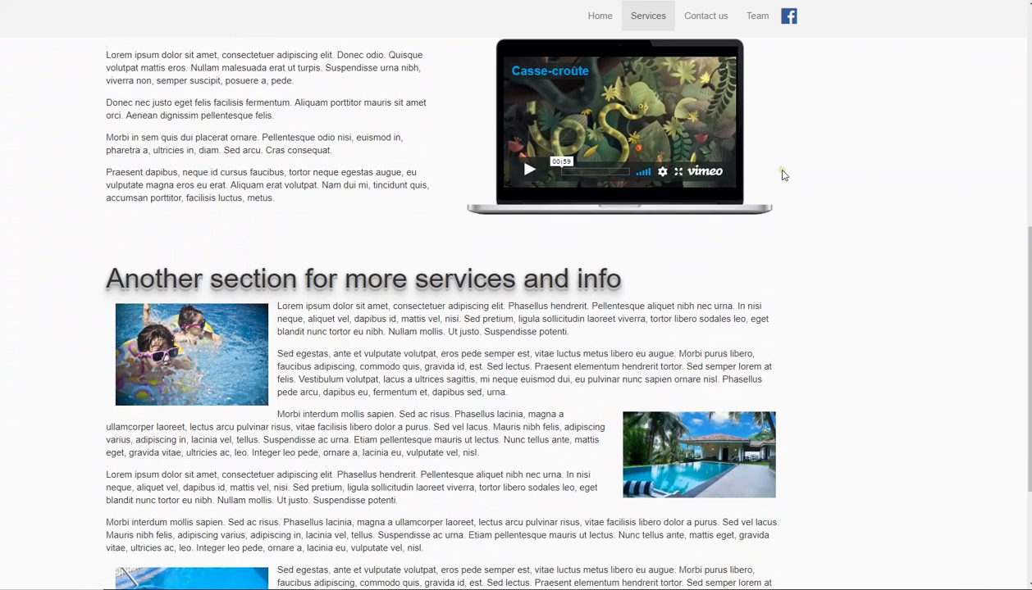
{"action": "scroll", "coordinate": [783, 179], "scroll_direction": "down", "scroll_amount": 2}
{"action": "scroll", "coordinate": [786, 184], "scroll_direction": "up", "scroll_amount": 4}
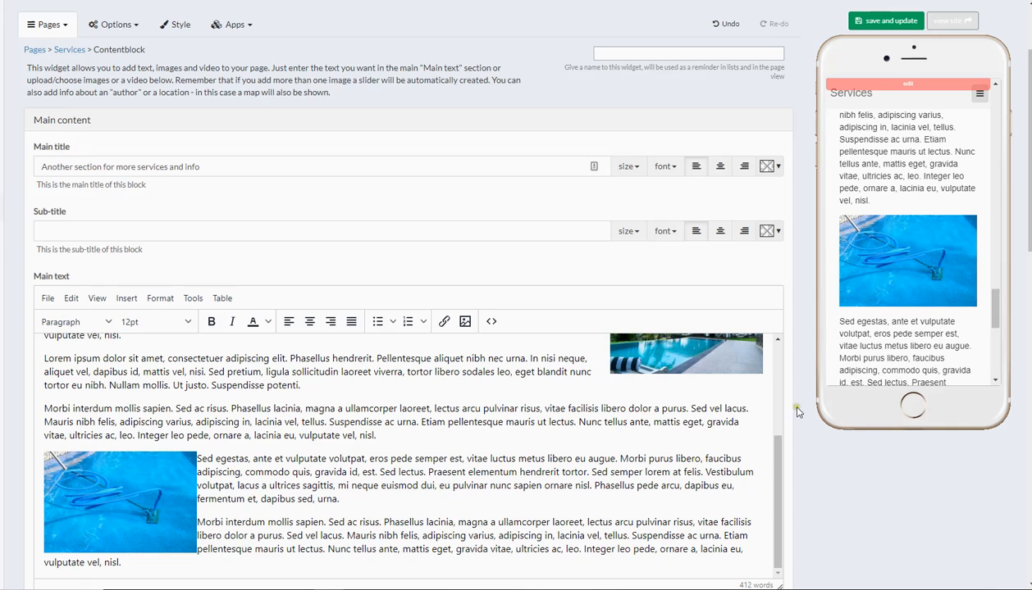
Examine the content block's image, video and button settings below the main text, and return to the start of the main text.
{"action": "scroll", "coordinate": [816, 403], "scroll_direction": "down", "scroll_amount": 3}
{"action": "scroll", "coordinate": [558, 341], "scroll_direction": "down", "scroll_amount": 5}
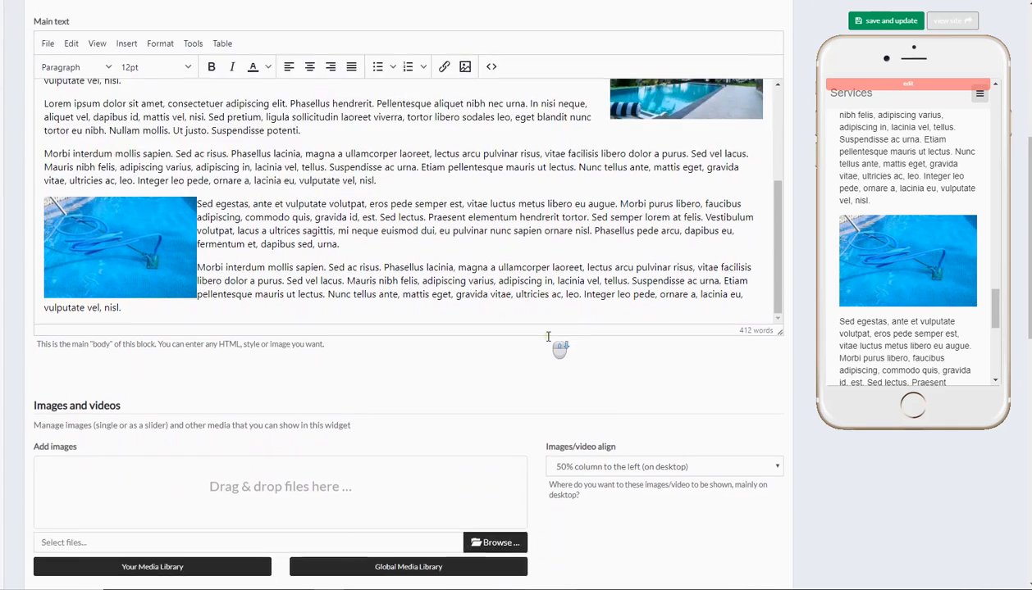
{"action": "scroll", "coordinate": [548, 337], "scroll_direction": "down", "scroll_amount": 5}
{"action": "scroll", "coordinate": [548, 337], "scroll_direction": "up", "scroll_amount": 7}
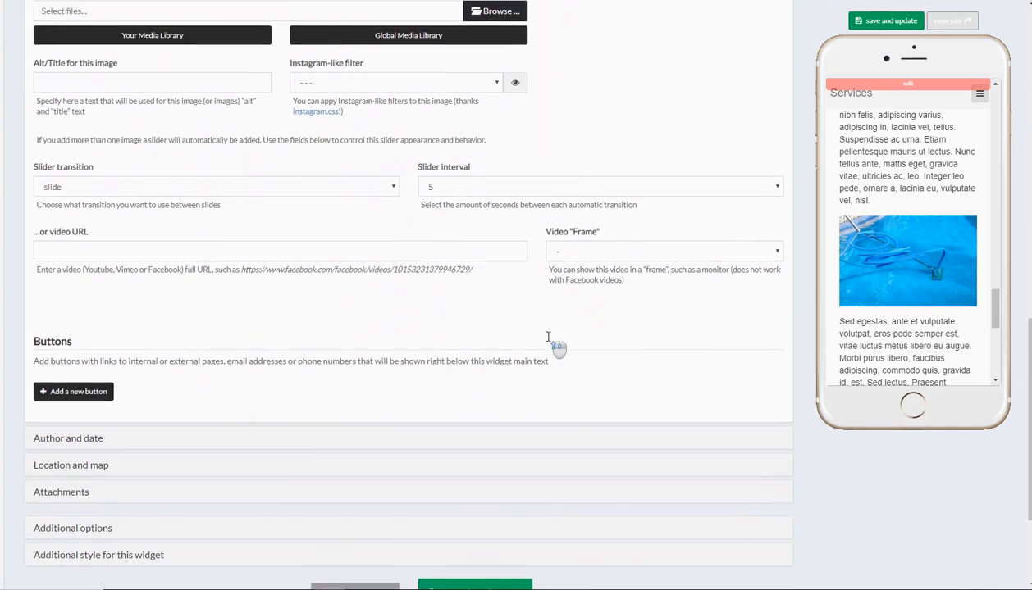
{"action": "scroll", "coordinate": [548, 337], "scroll_direction": "up", "scroll_amount": 2}
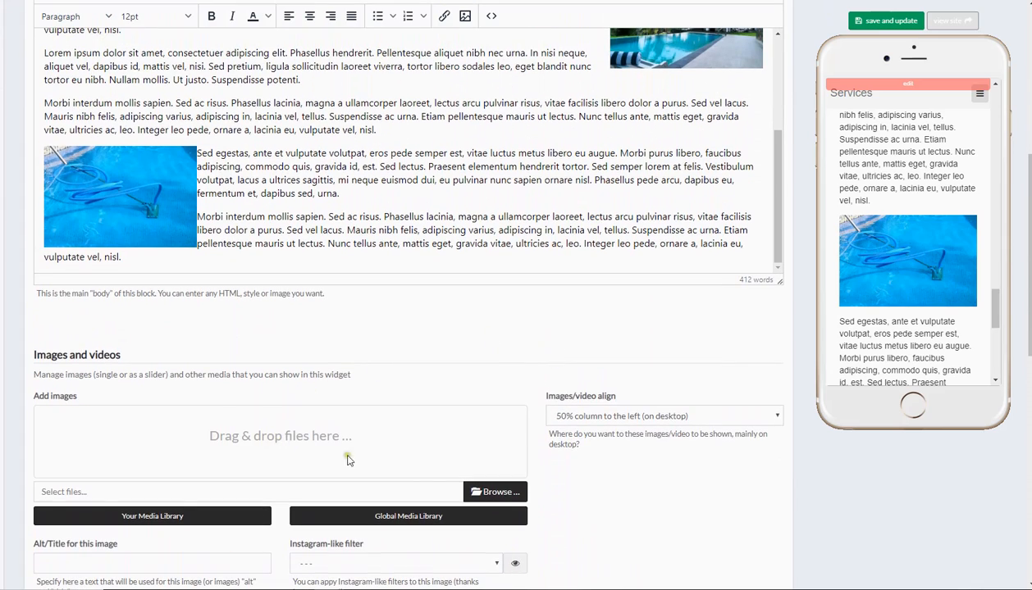
{"action": "scroll", "coordinate": [547, 500], "scroll_direction": "up", "scroll_amount": 4}
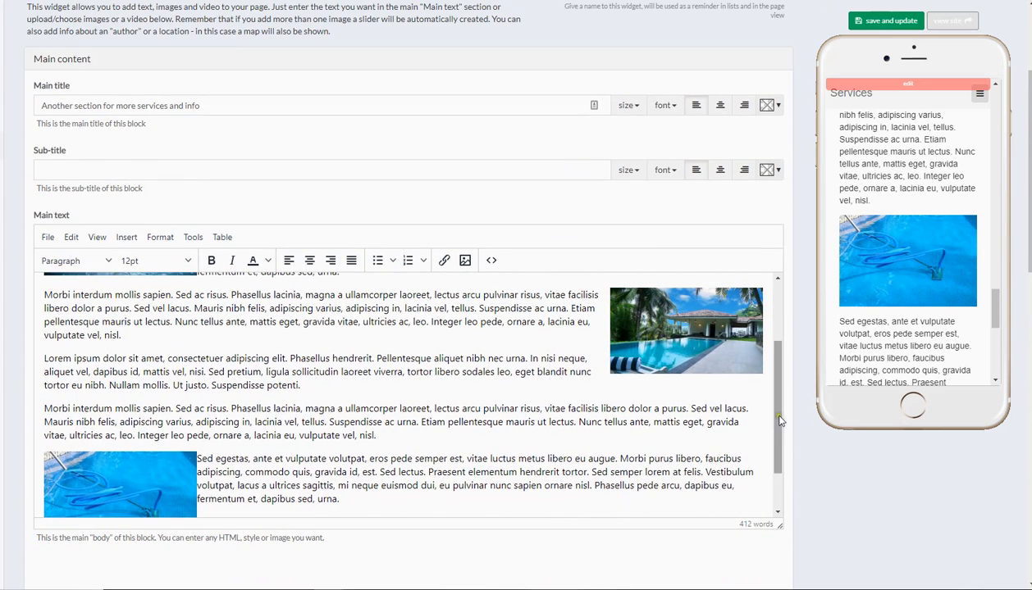
{"action": "scroll", "coordinate": [780, 421], "scroll_direction": "up", "scroll_amount": 2}
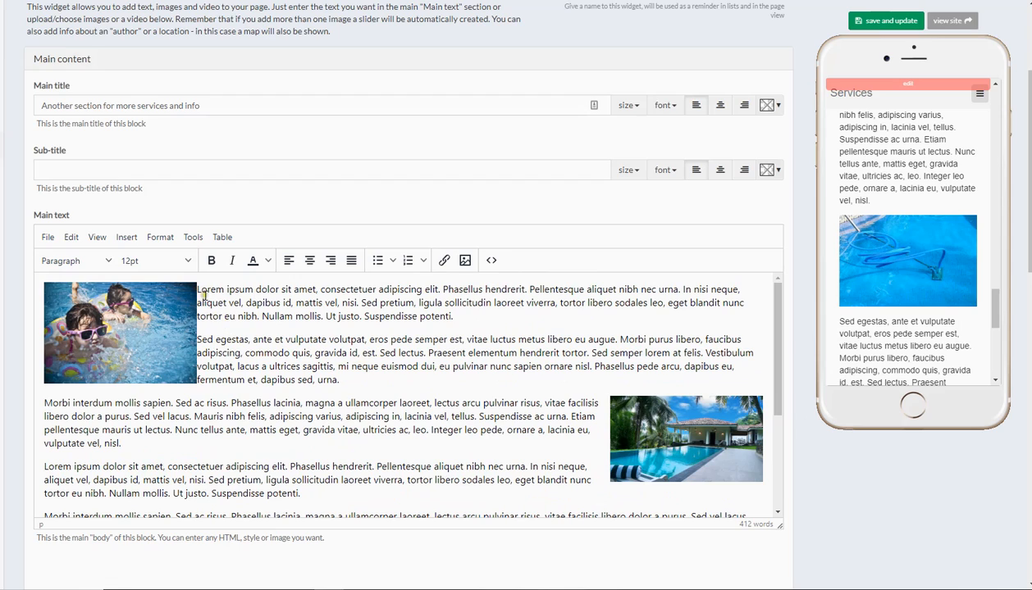
Check the source, description and dimensions of the swimming children image in the main text, and save its image settings.
{"action": "left_click", "coordinate": [155, 307]}
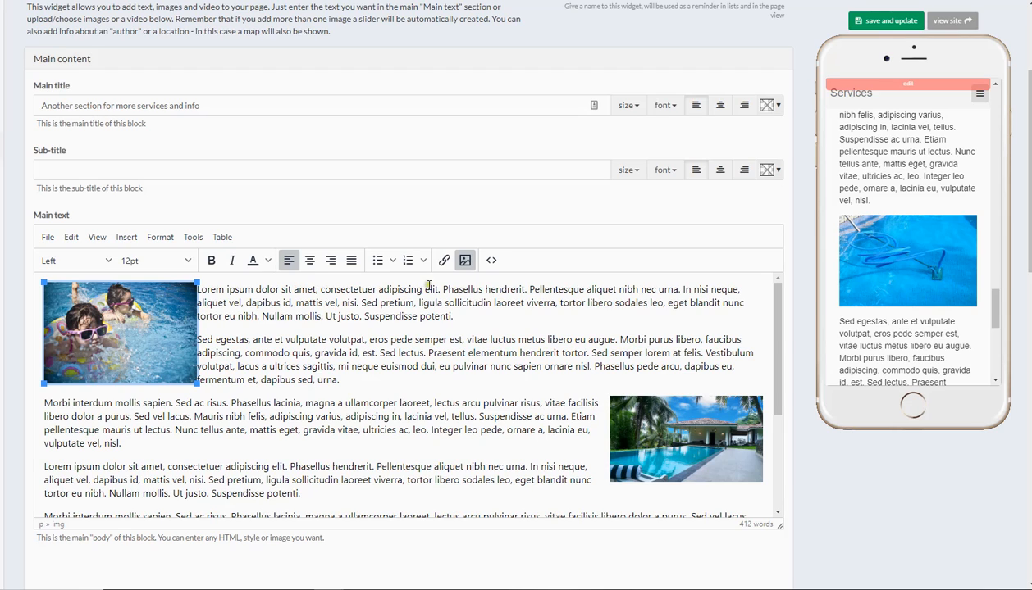
{"action": "left_click", "coordinate": [465, 261]}
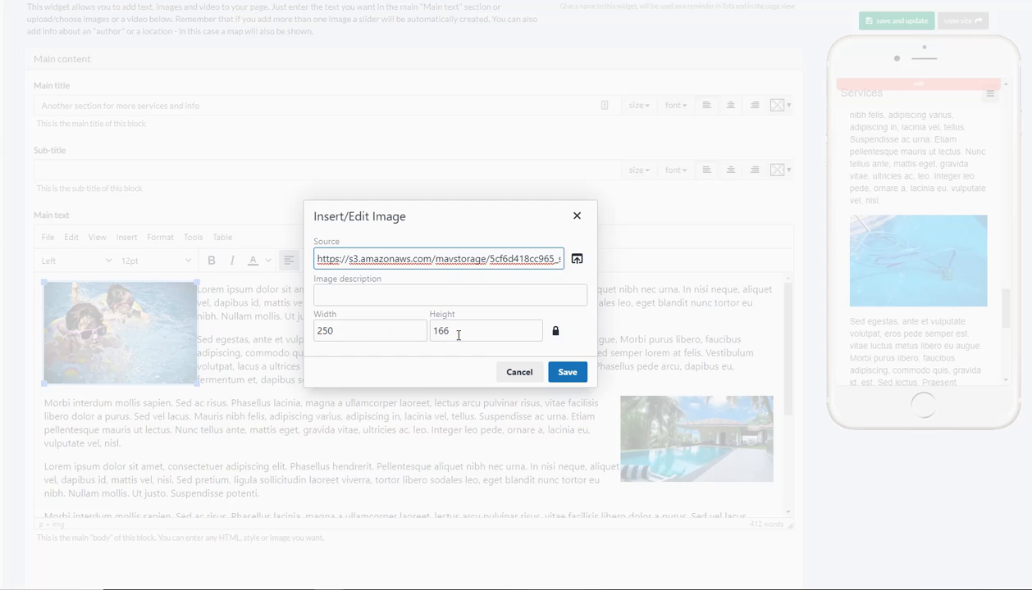
{"action": "left_click", "coordinate": [569, 372]}
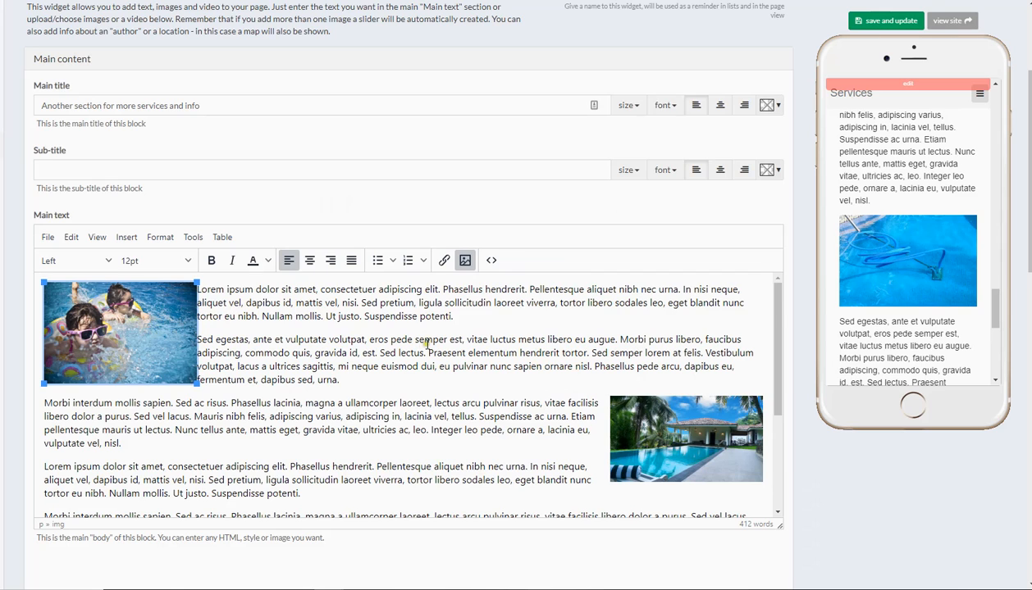
Check the image settings of the pool house picture in the main text and save them.
{"action": "scroll", "coordinate": [432, 352], "scroll_direction": "down", "scroll_amount": 1}
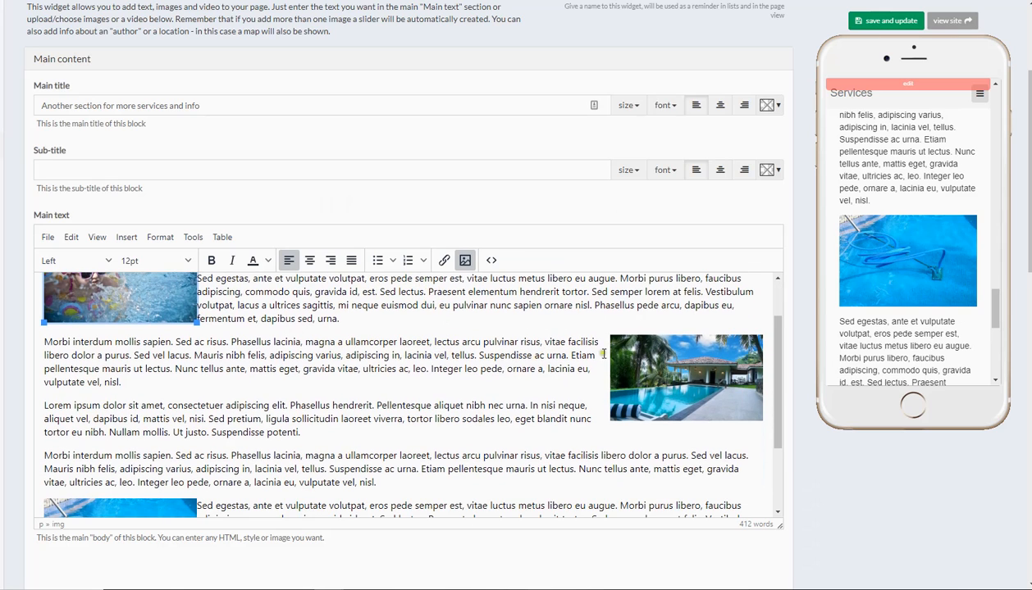
{"action": "left_click", "coordinate": [652, 368]}
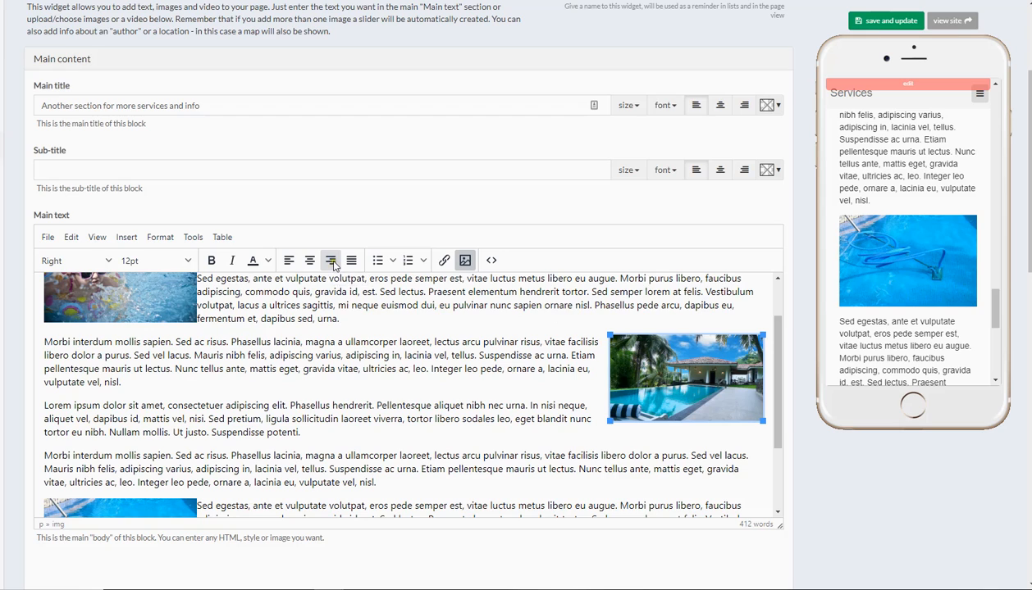
{"action": "left_click", "coordinate": [465, 260]}
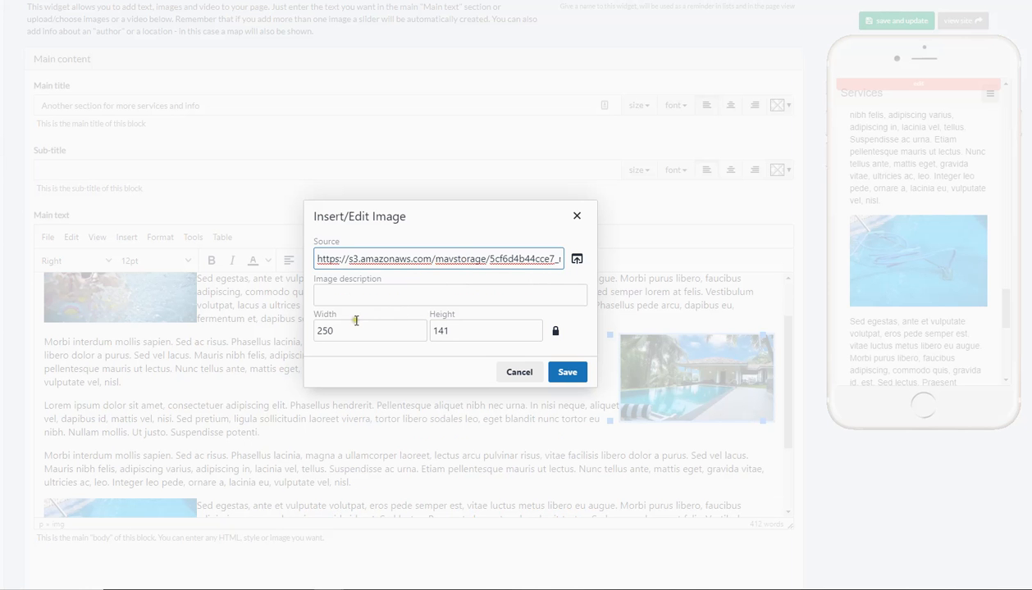
{"action": "left_click", "coordinate": [568, 372]}
Check the alignment of the pool cleaning hose image near the end of the text, and save and update the widget.
{"action": "scroll", "coordinate": [627, 369], "scroll_direction": "down", "scroll_amount": 2}
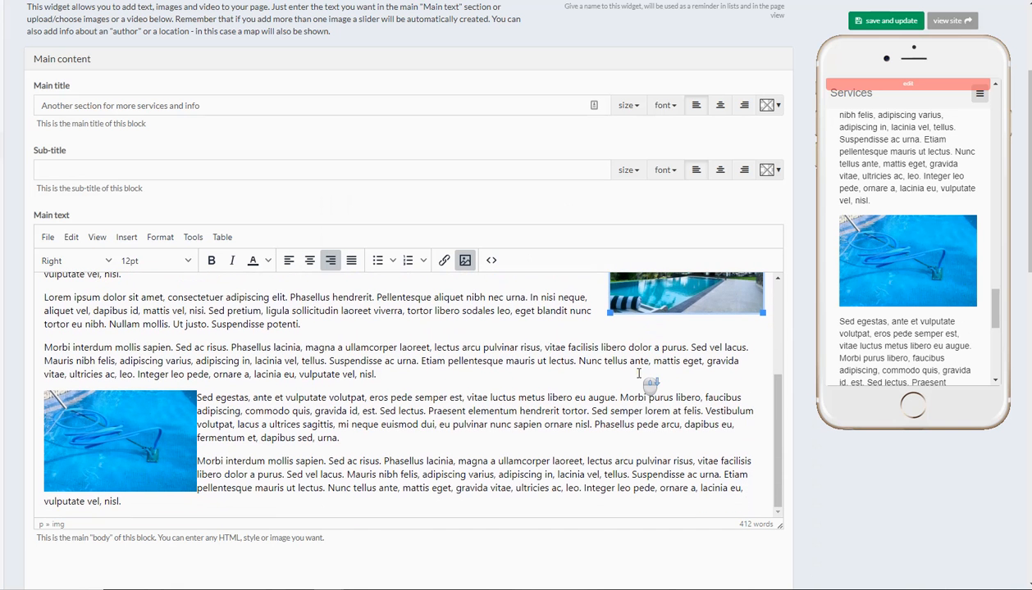
{"action": "left_click", "coordinate": [138, 424]}
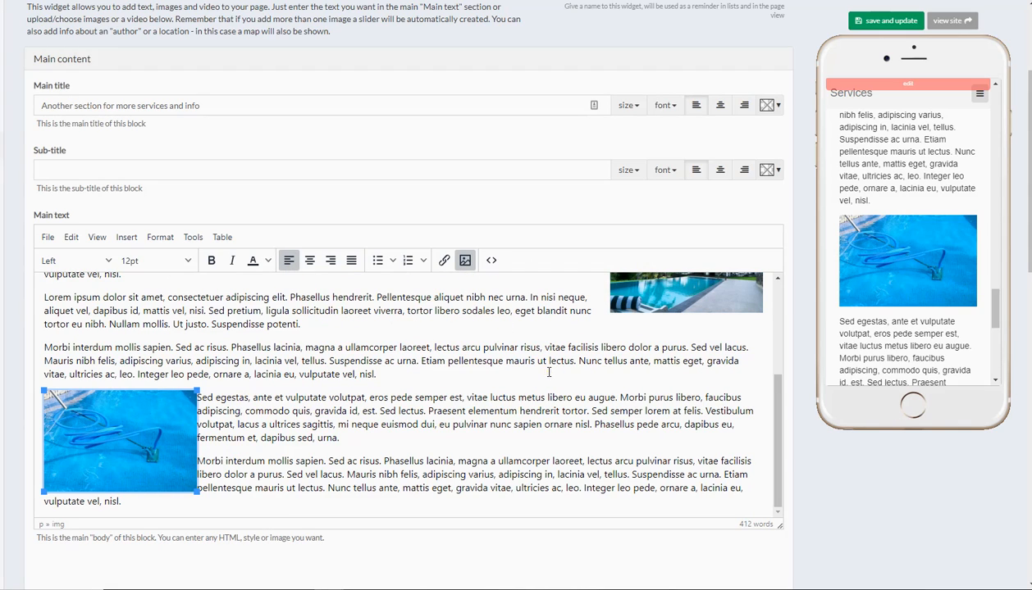
{"action": "left_click", "coordinate": [879, 30]}
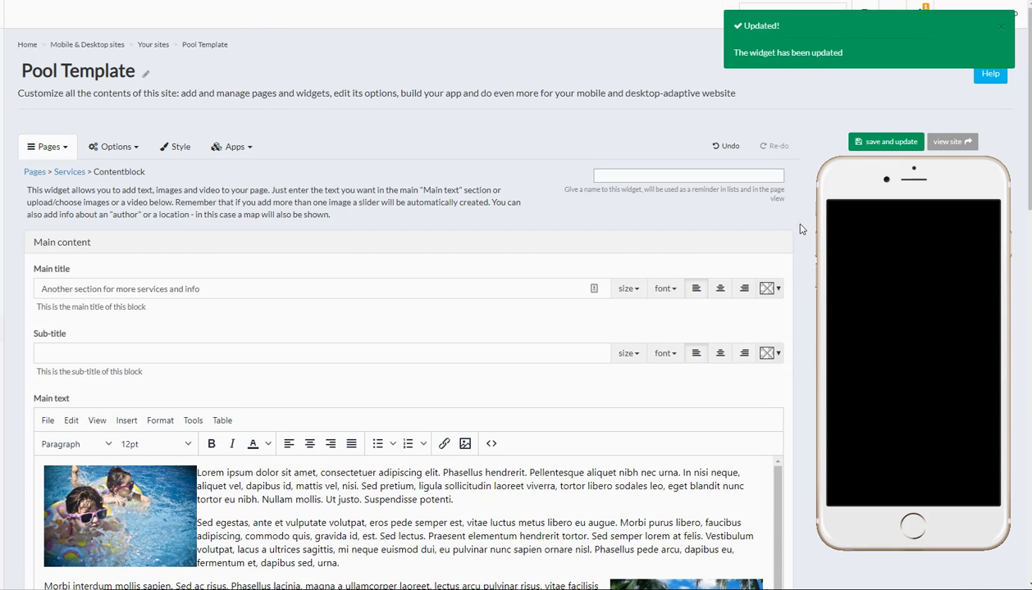
Review the saved content block and examine how its images and text are laid out on the desktop Services page.
{"action": "scroll", "coordinate": [802, 229], "scroll_direction": "down", "scroll_amount": 3}
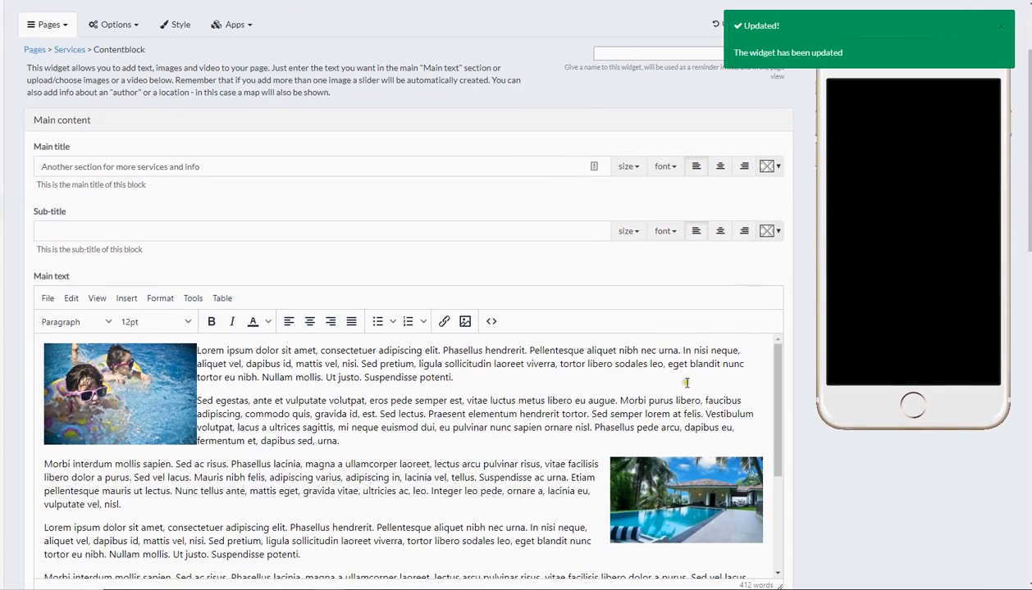
{"action": "scroll", "coordinate": [931, 236], "scroll_direction": "down", "scroll_amount": 4}
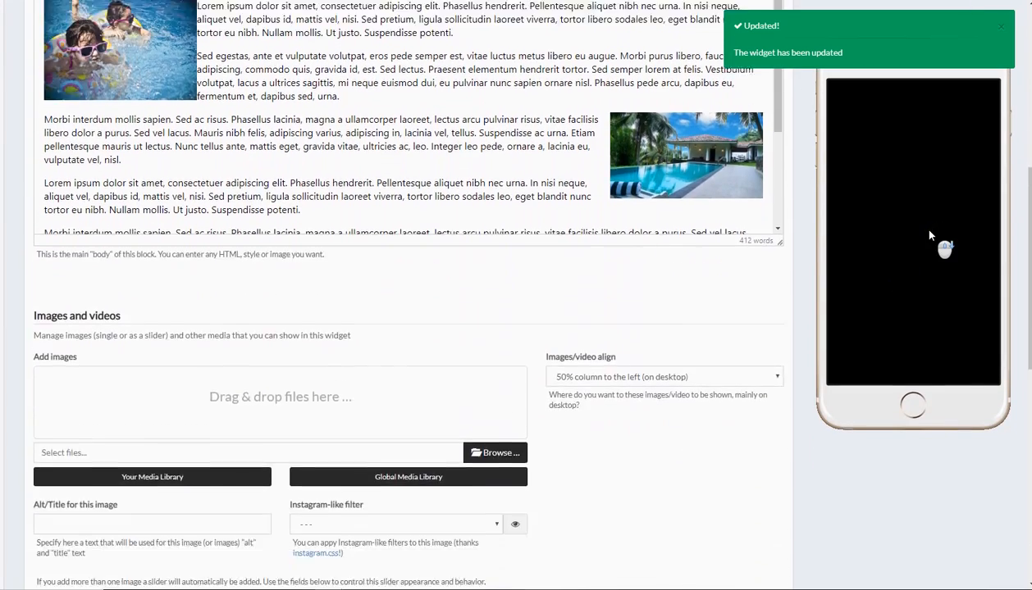
{"action": "scroll", "coordinate": [930, 237], "scroll_direction": "up", "scroll_amount": 4}
{"action": "scroll", "coordinate": [738, 334], "scroll_direction": "up", "scroll_amount": 3}
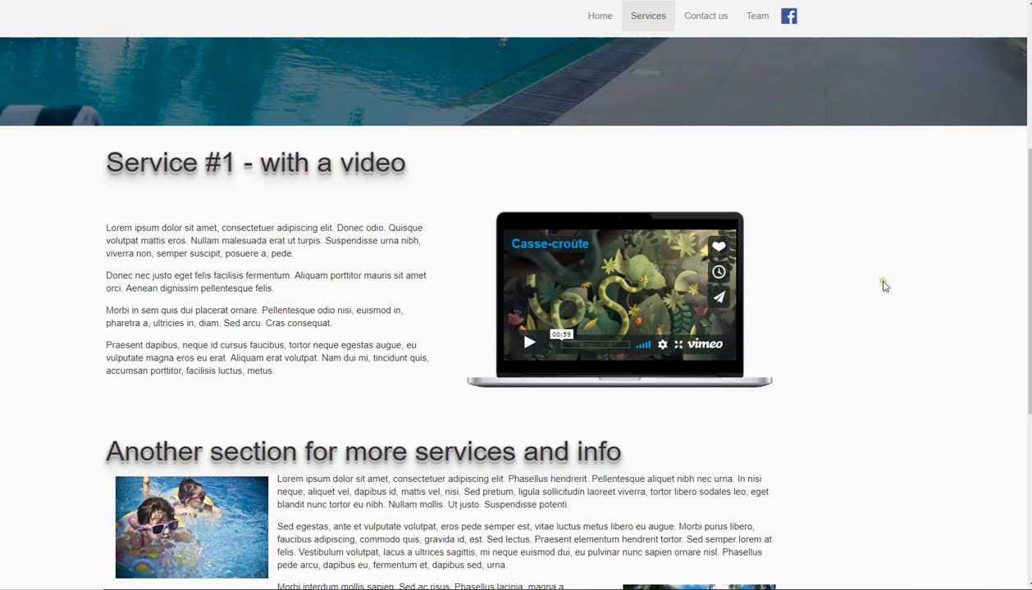
{"action": "scroll", "coordinate": [916, 276], "scroll_direction": "down", "scroll_amount": 5}
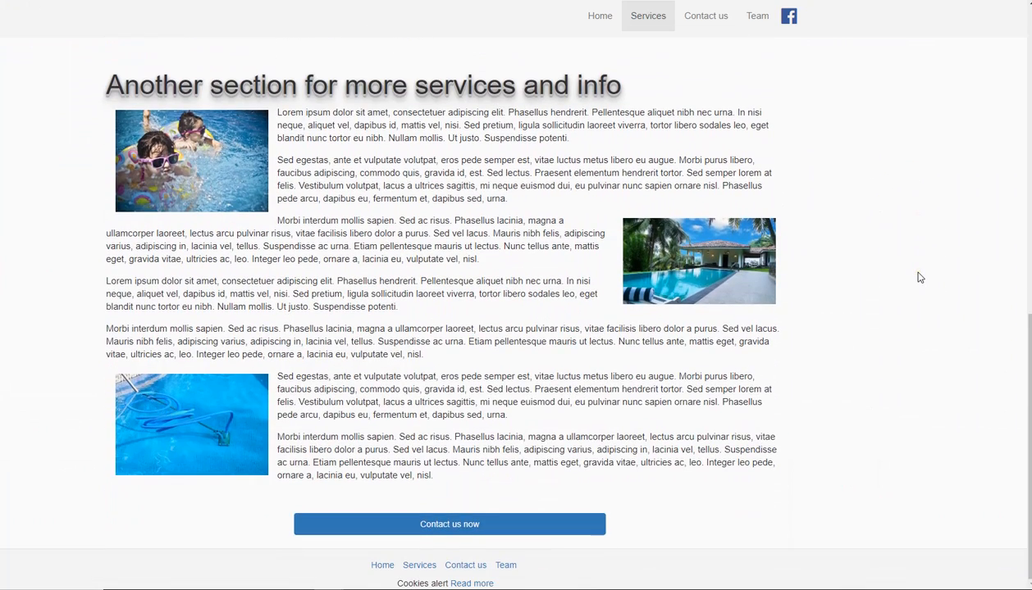
{"action": "scroll", "coordinate": [918, 278], "scroll_direction": "up", "scroll_amount": 3}
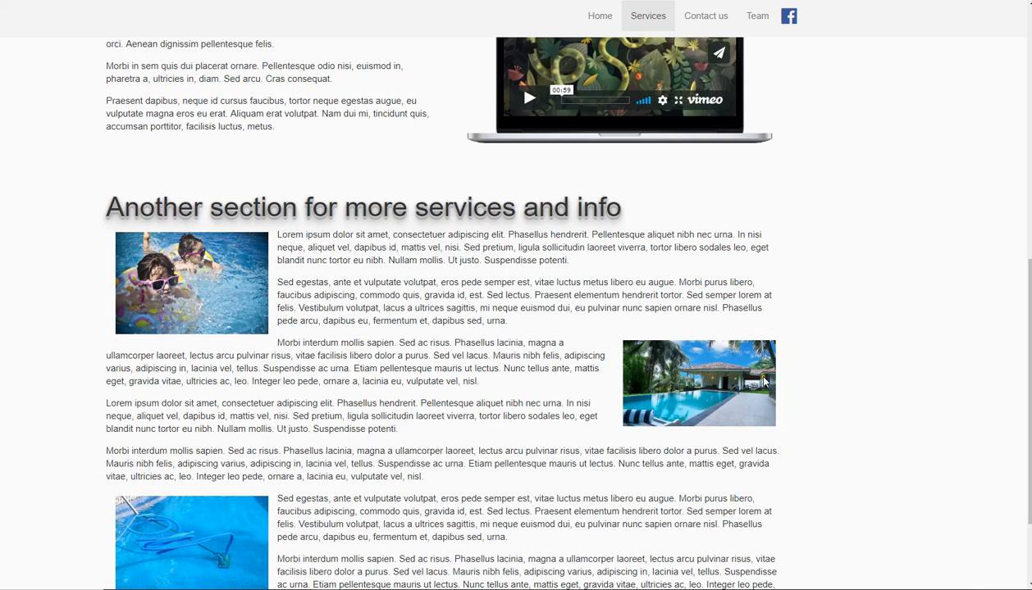
{"action": "scroll", "coordinate": [817, 373], "scroll_direction": "down", "scroll_amount": 3}
{"action": "scroll", "coordinate": [816, 373], "scroll_direction": "up", "scroll_amount": 6}
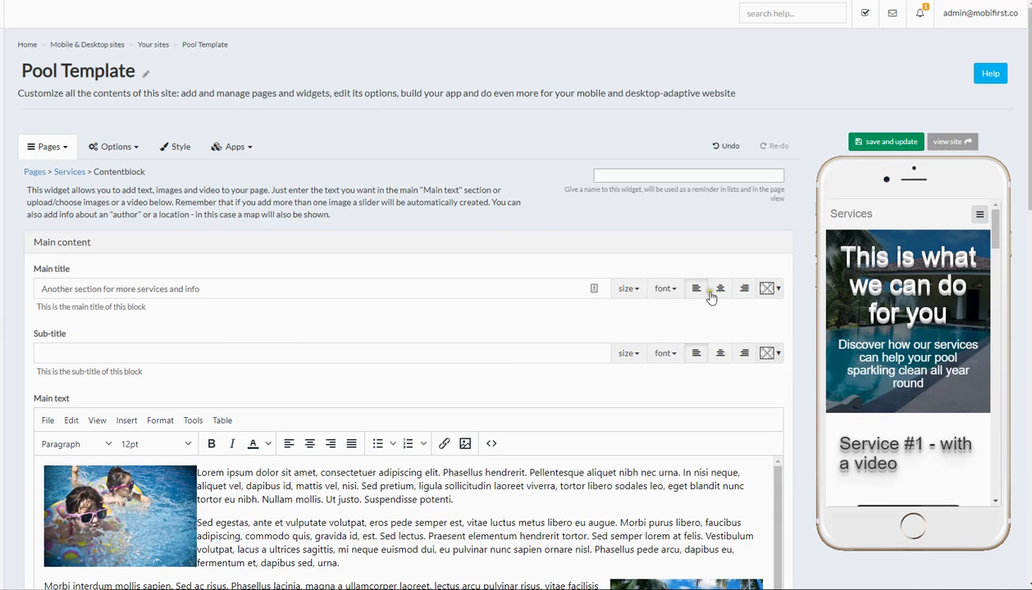
Examine the whole Services page in the mobile preview, down to the footer and back up to the video section.
{"action": "scroll", "coordinate": [942, 334], "scroll_direction": "down", "scroll_amount": 10}
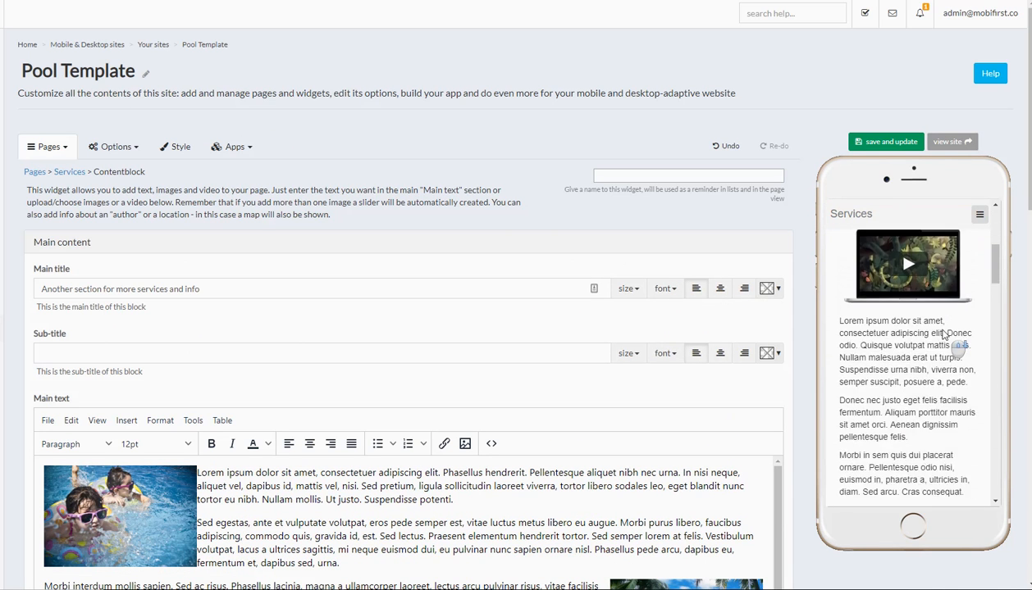
{"action": "scroll", "coordinate": [942, 333], "scroll_direction": "down", "scroll_amount": 8}
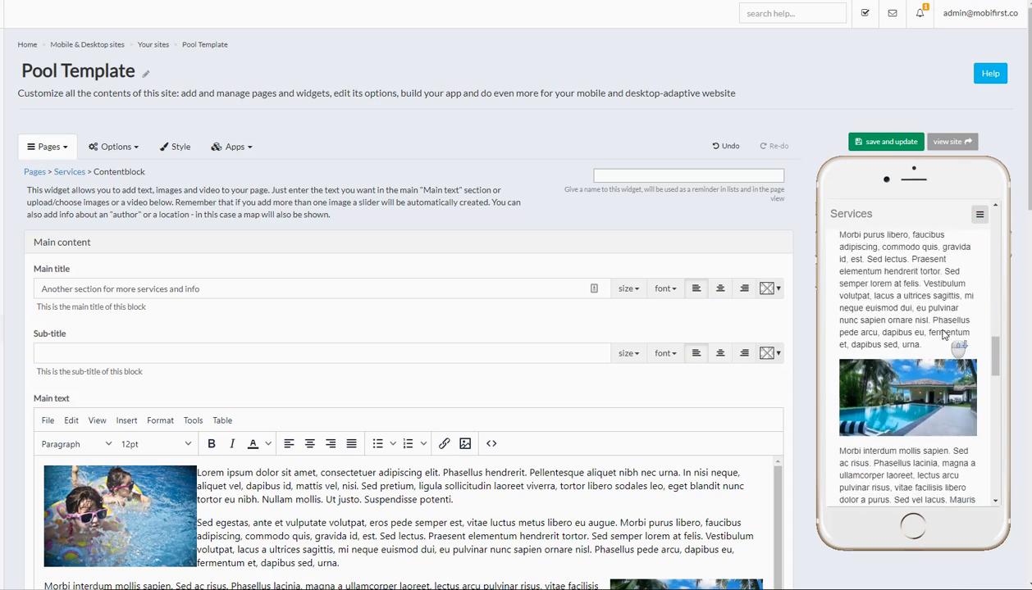
{"action": "scroll", "coordinate": [942, 334], "scroll_direction": "down", "scroll_amount": 6}
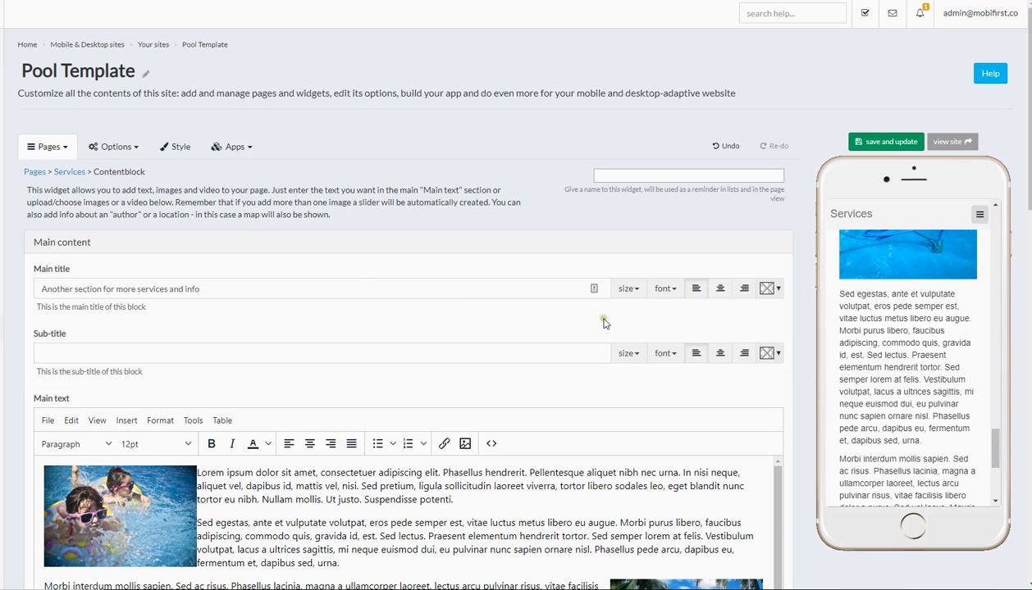
{"action": "scroll", "coordinate": [910, 347], "scroll_direction": "down", "scroll_amount": 2}
{"action": "scroll", "coordinate": [926, 353], "scroll_direction": "down", "scroll_amount": 3}
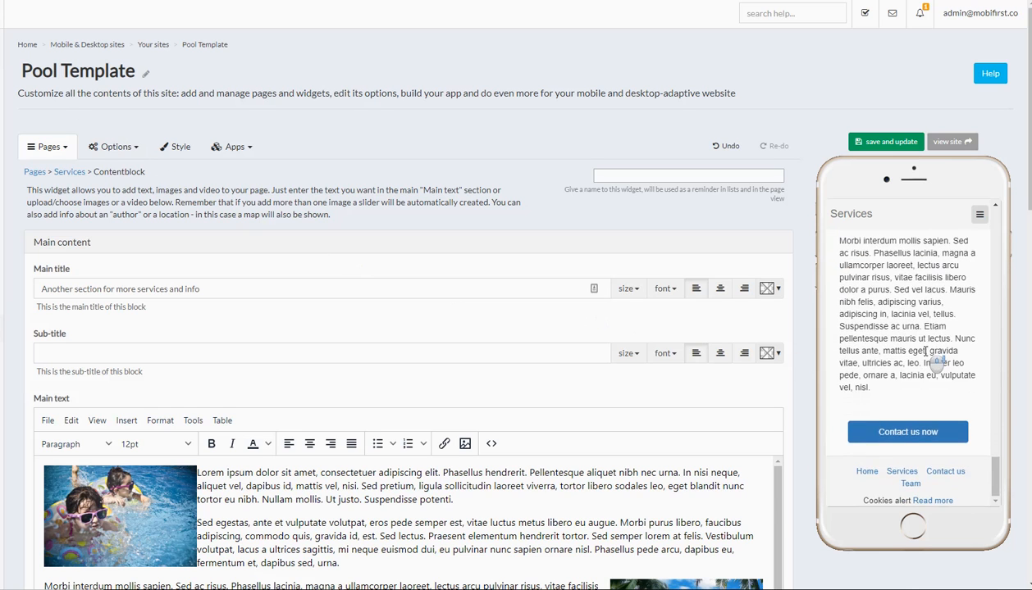
{"action": "scroll", "coordinate": [925, 352], "scroll_direction": "up", "scroll_amount": 8}
{"action": "scroll", "coordinate": [925, 352], "scroll_direction": "up", "scroll_amount": 8}
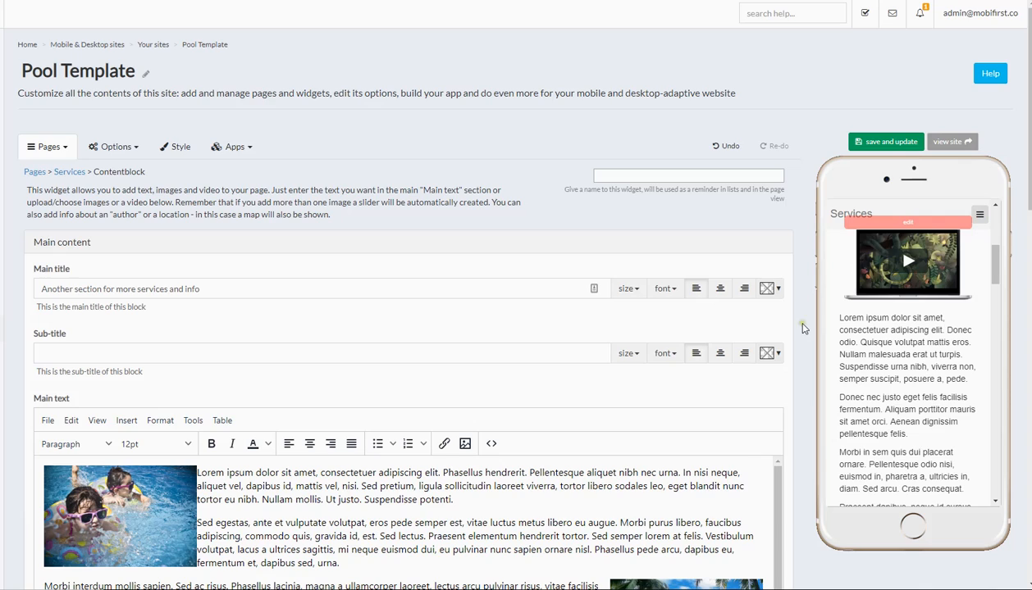
{"action": "scroll", "coordinate": [804, 328], "scroll_direction": "down", "scroll_amount": 4}
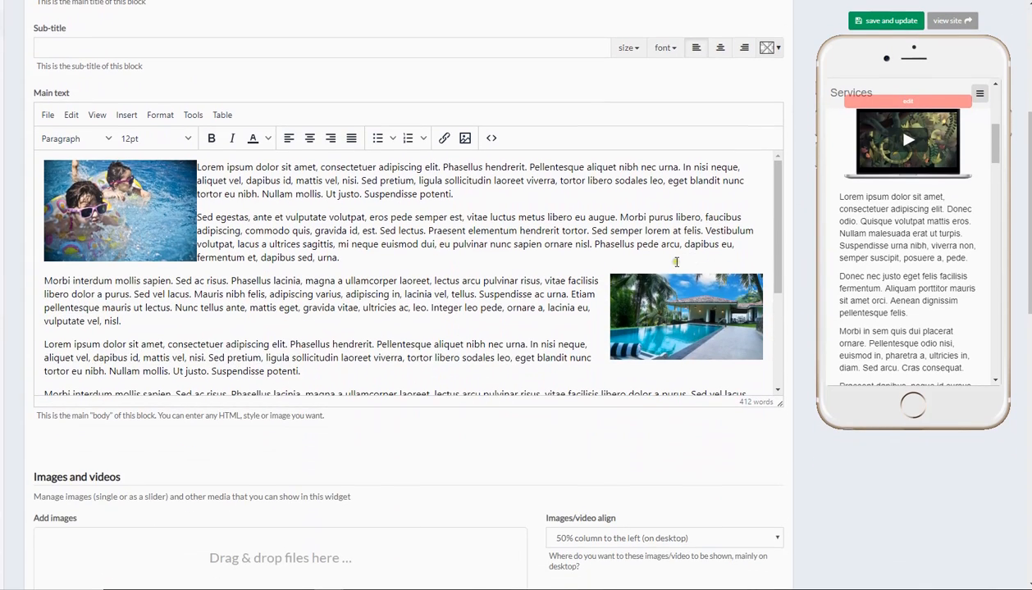
{"action": "scroll", "coordinate": [677, 263], "scroll_direction": "down", "scroll_amount": 3}
{"action": "scroll", "coordinate": [676, 262], "scroll_direction": "up", "scroll_amount": 4}
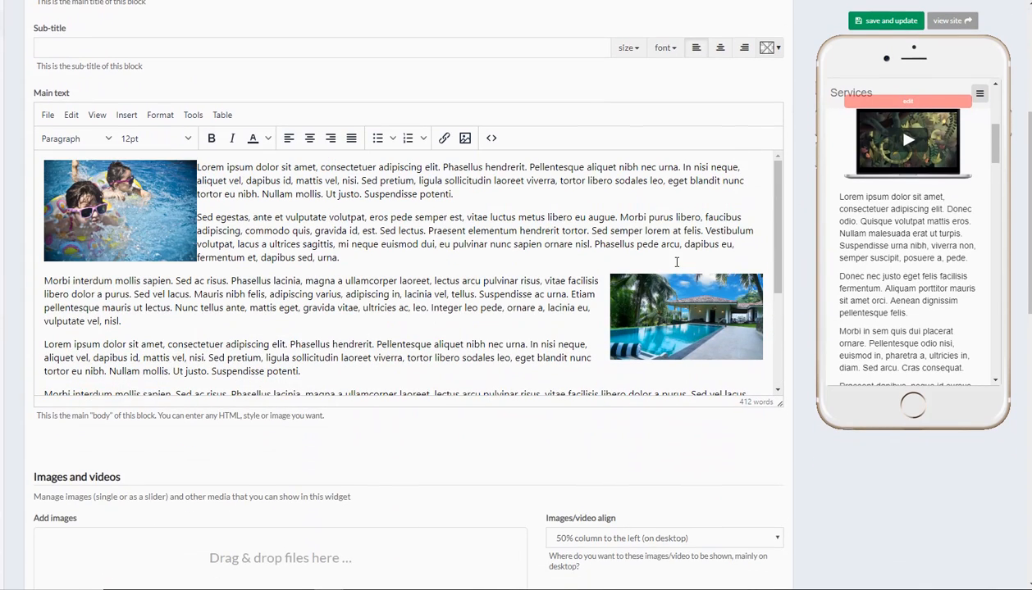